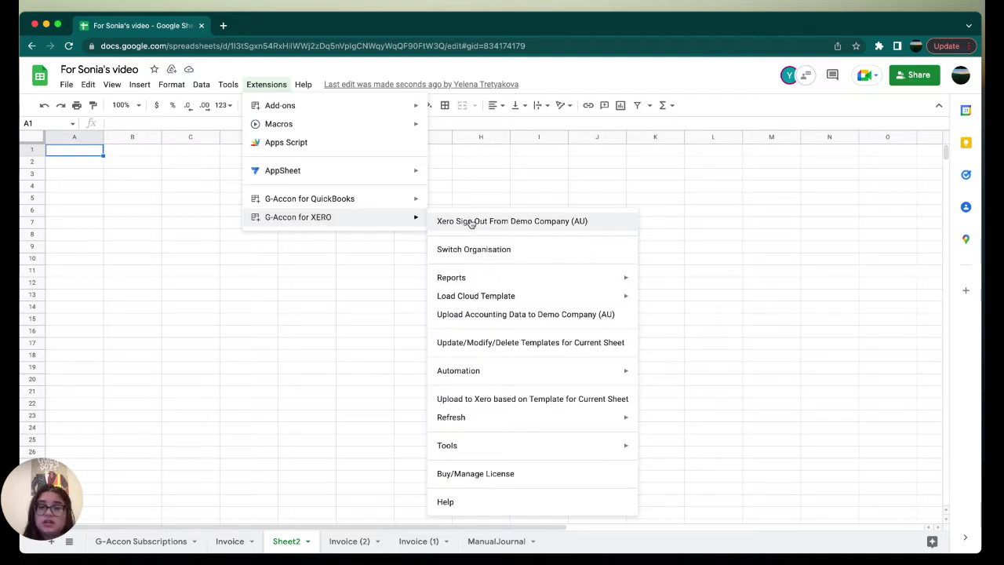
Step: Start a new accounting report design with G-Accon for XERO and choose Invoices as the table
mouse_move(472, 287)
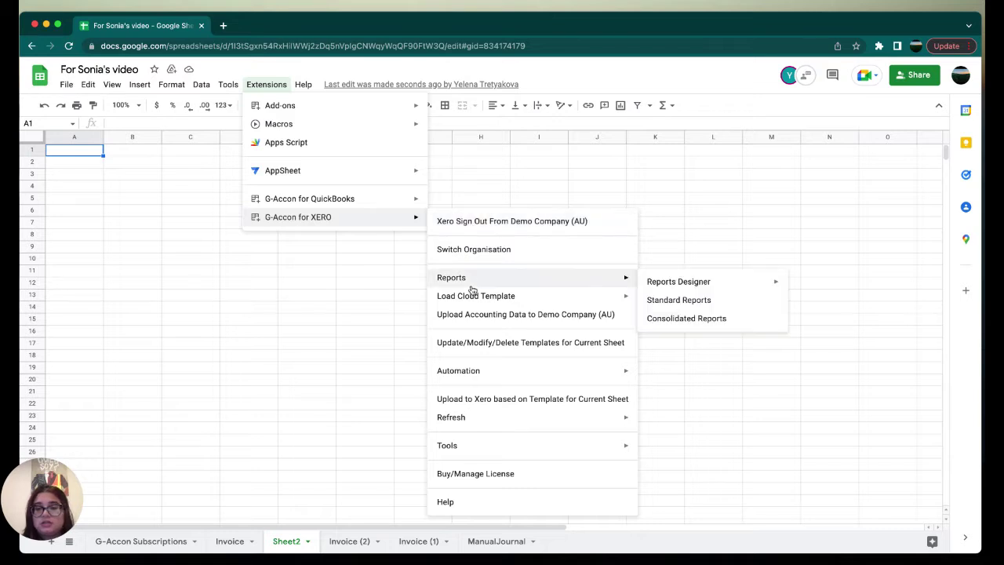
mouse_move(660, 288)
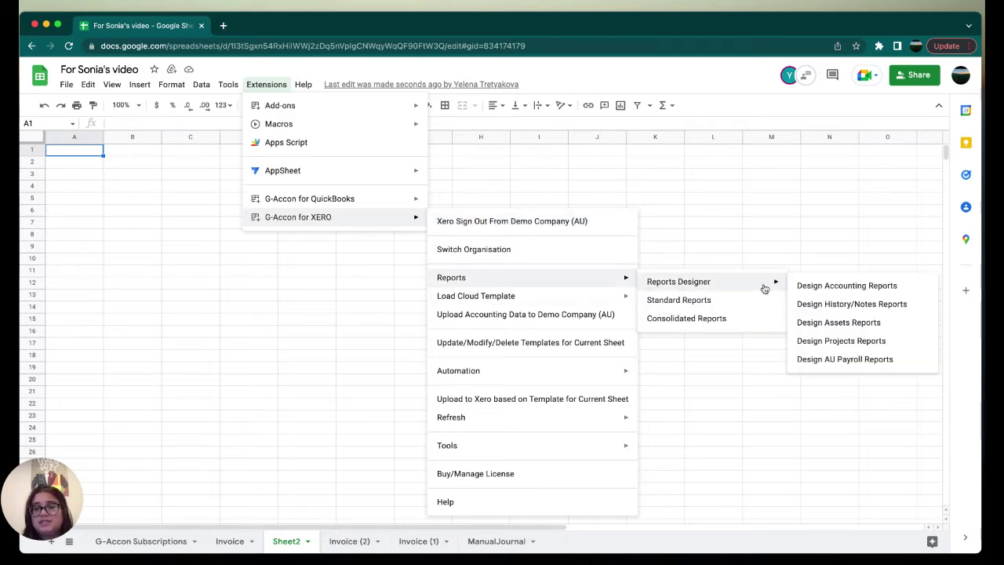
click(796, 287)
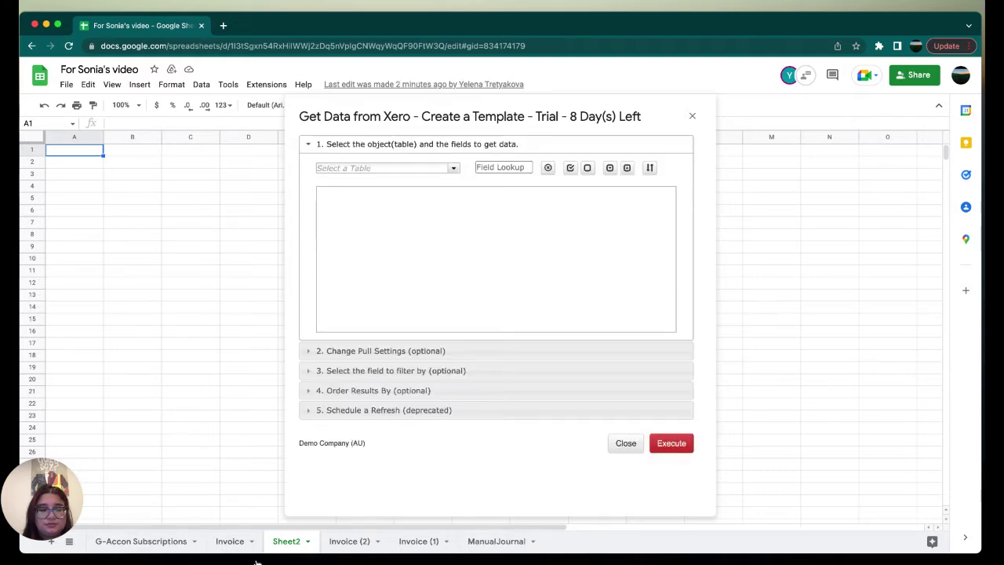
click(445, 172)
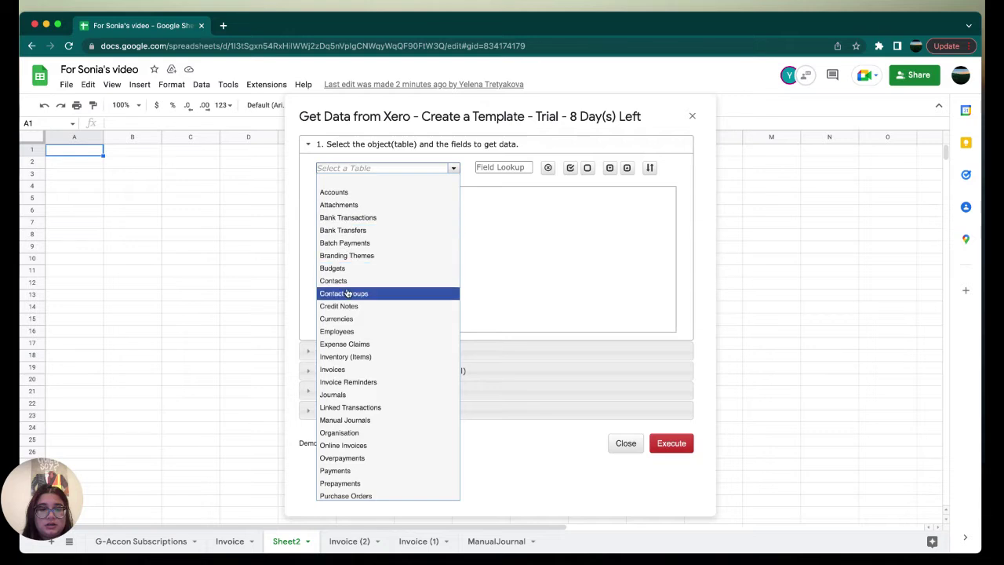
click(345, 369)
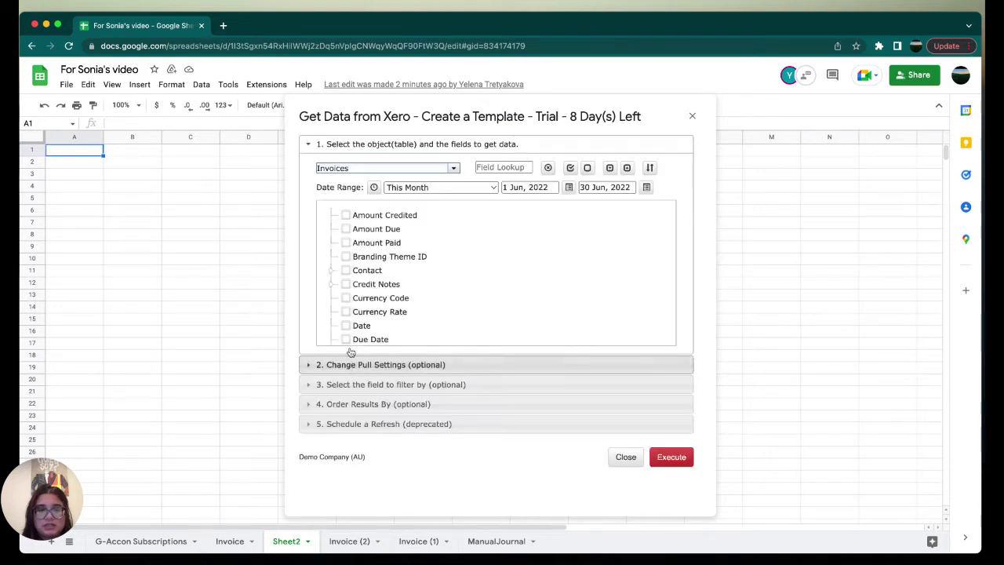
drag(331, 186, 362, 191)
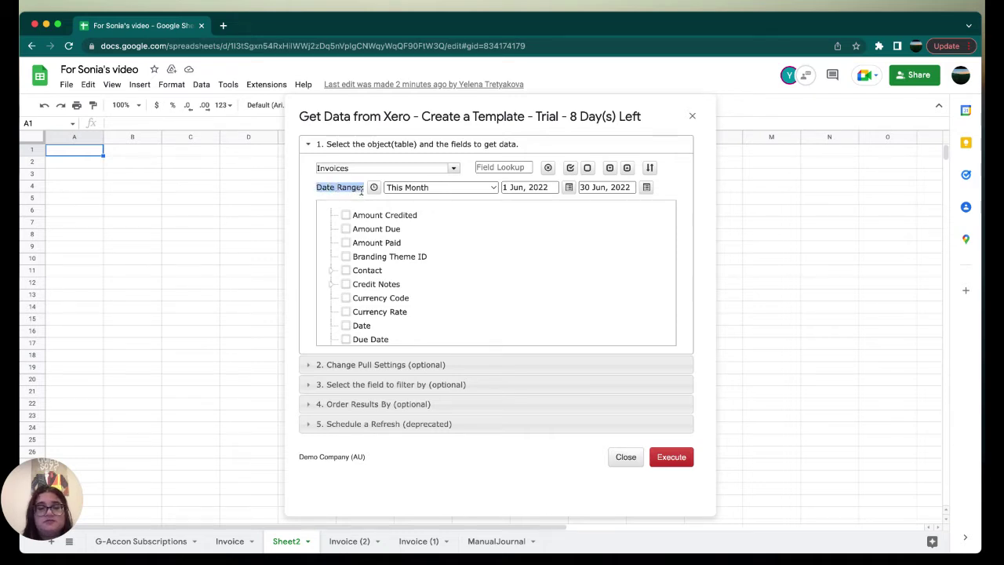
Step: Include the contact's Name, Date, Due Date, Invoice Number and Line Amount Types fields in the invoice template
click(332, 274)
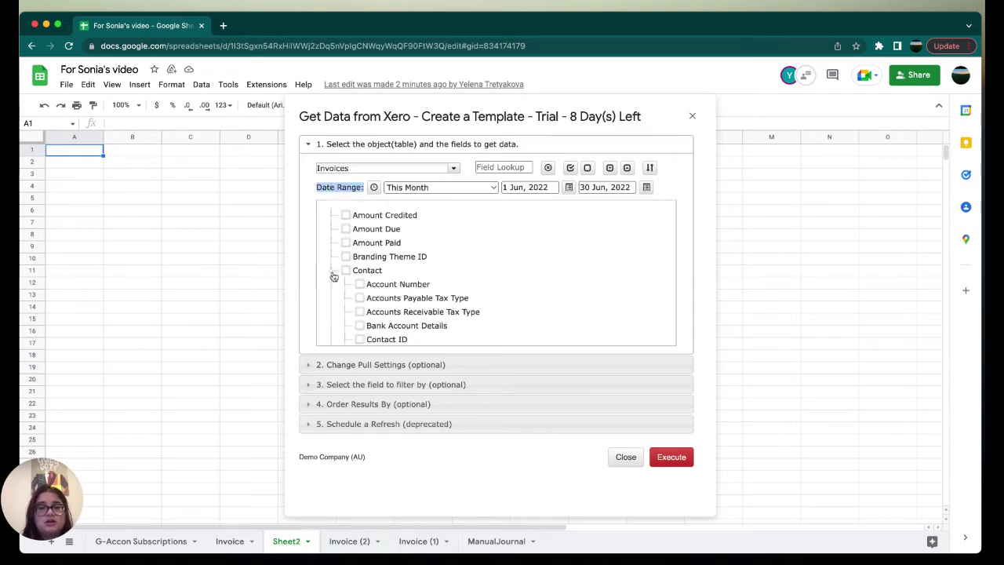
scroll(412, 288, down, 4)
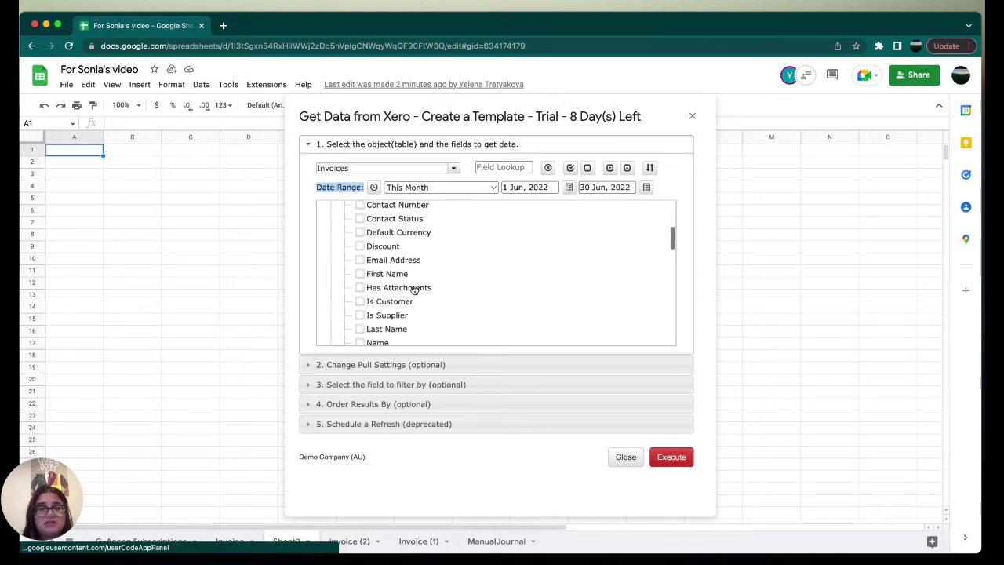
scroll(413, 290, down, 1)
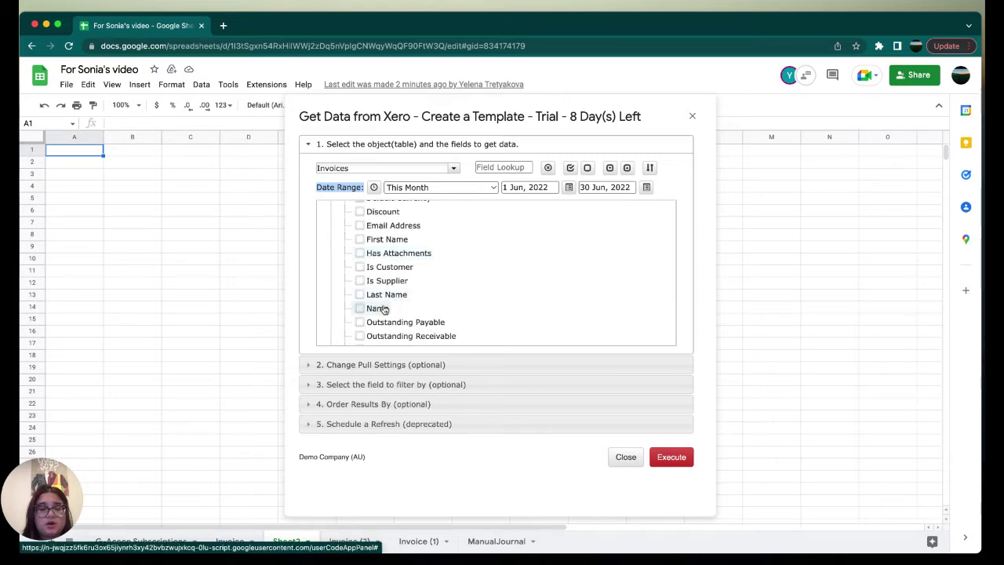
scroll(384, 309, down, 5)
scroll(384, 308, down, 4)
click(346, 324)
click(346, 338)
scroll(348, 338, down, 4)
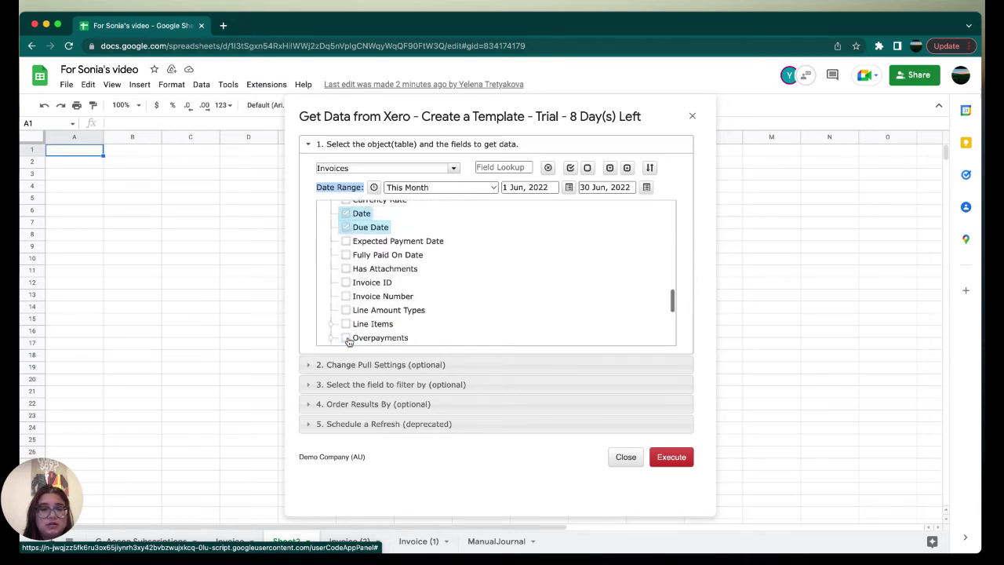
click(346, 296)
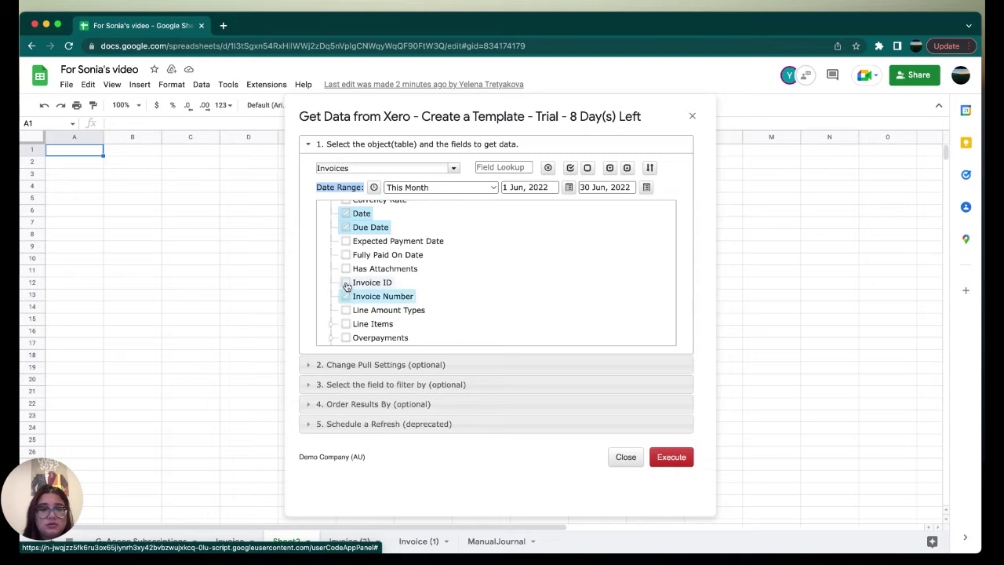
click(346, 309)
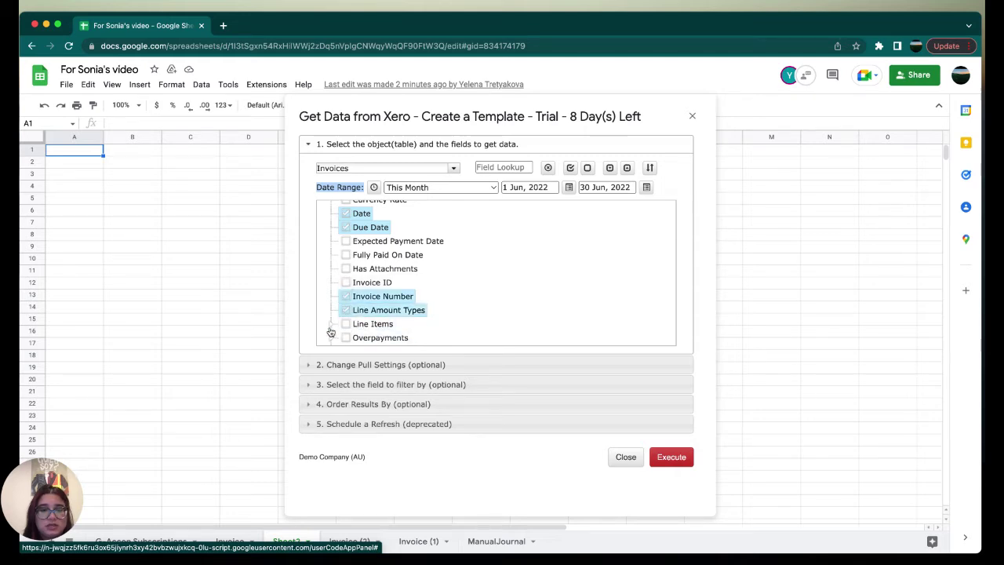
Step: Include Account Code, Description, Quantity, Tracking and Unit Amount from the Line Items fields
click(330, 325)
scroll(330, 326, down, 3)
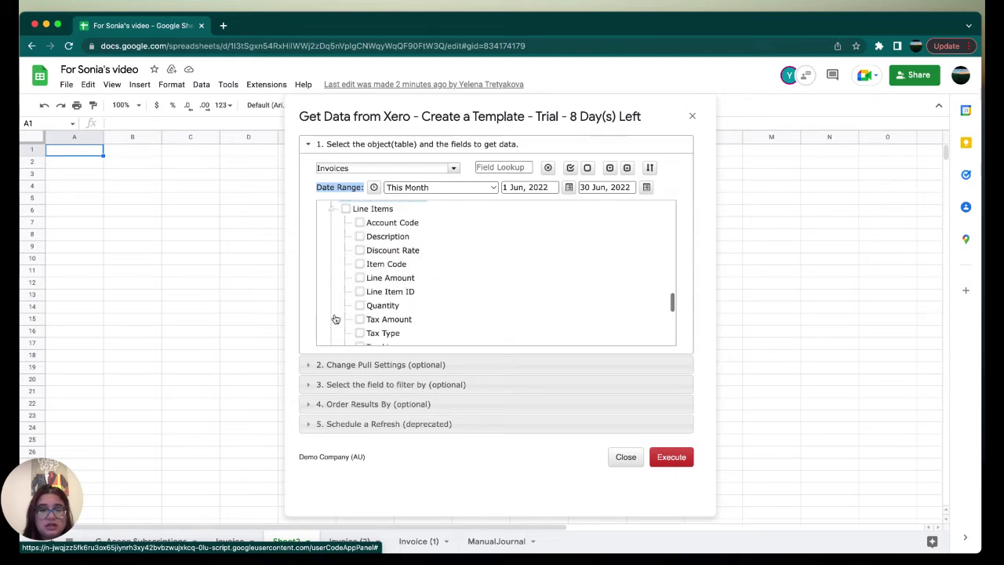
click(392, 222)
click(393, 236)
click(383, 305)
scroll(383, 306, down, 2)
click(381, 295)
click(380, 312)
Step: Include the Status field of Payments and the invoice Type field in the template
scroll(388, 314, down, 2)
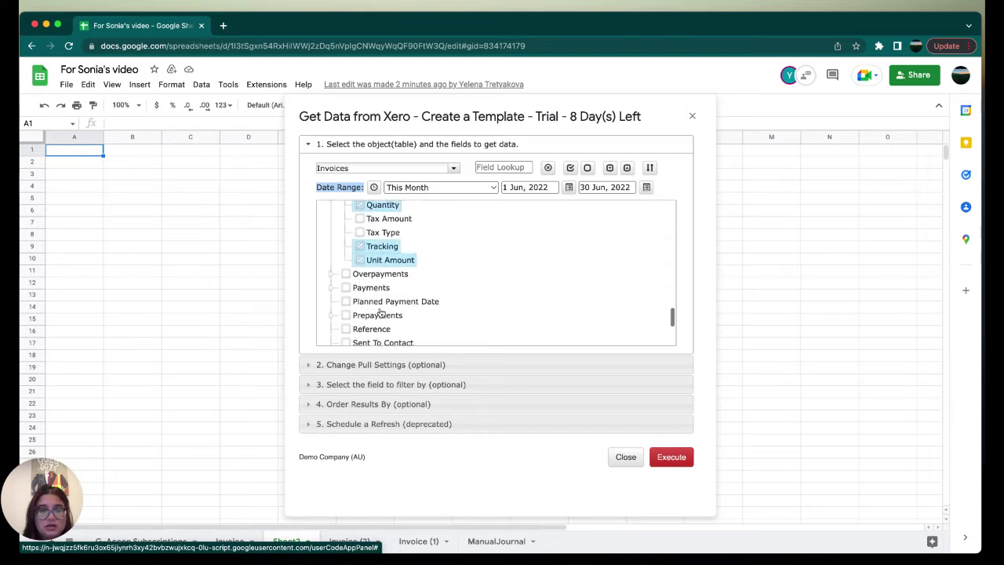
click(333, 289)
scroll(332, 290, down, 4)
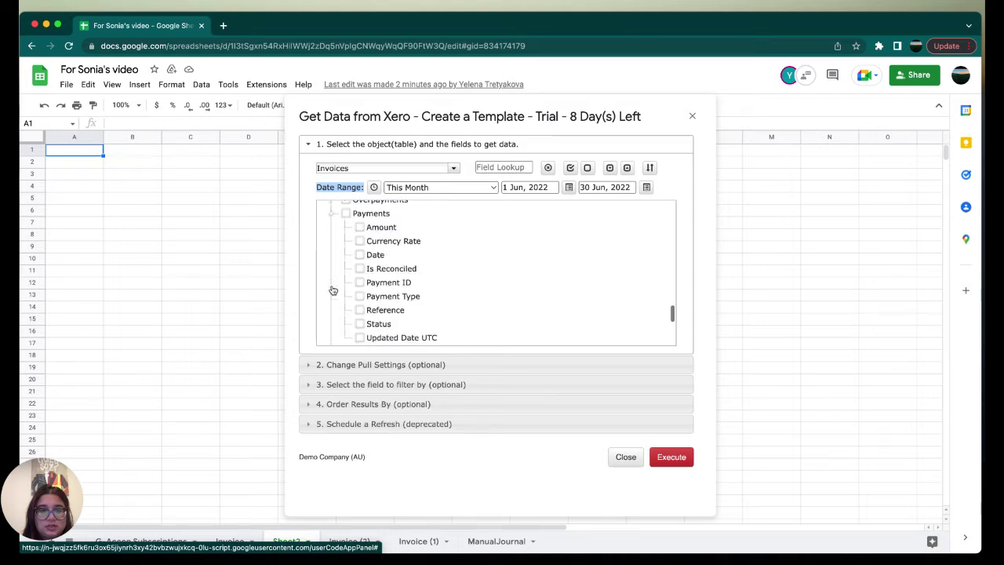
click(373, 296)
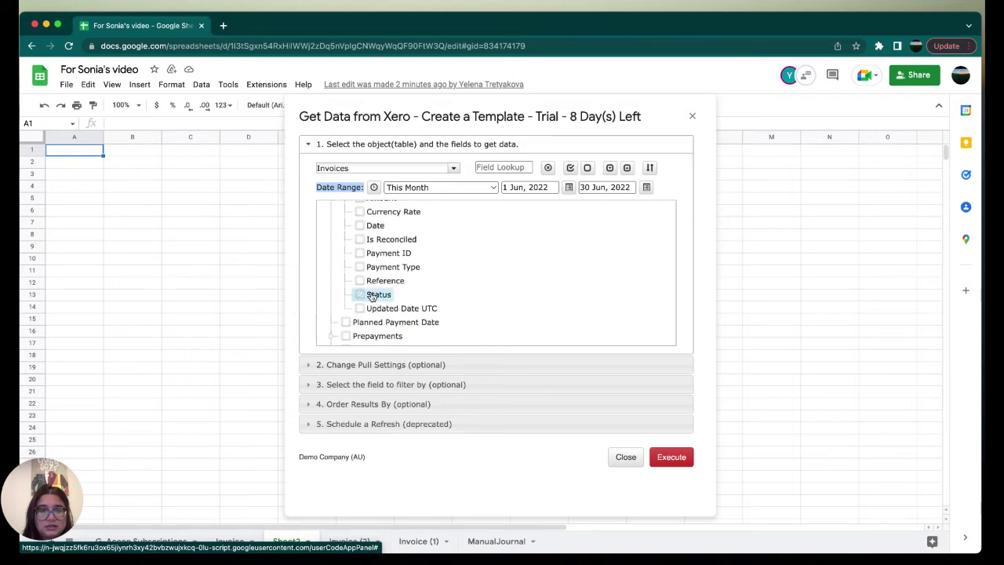
scroll(368, 302, down, 4)
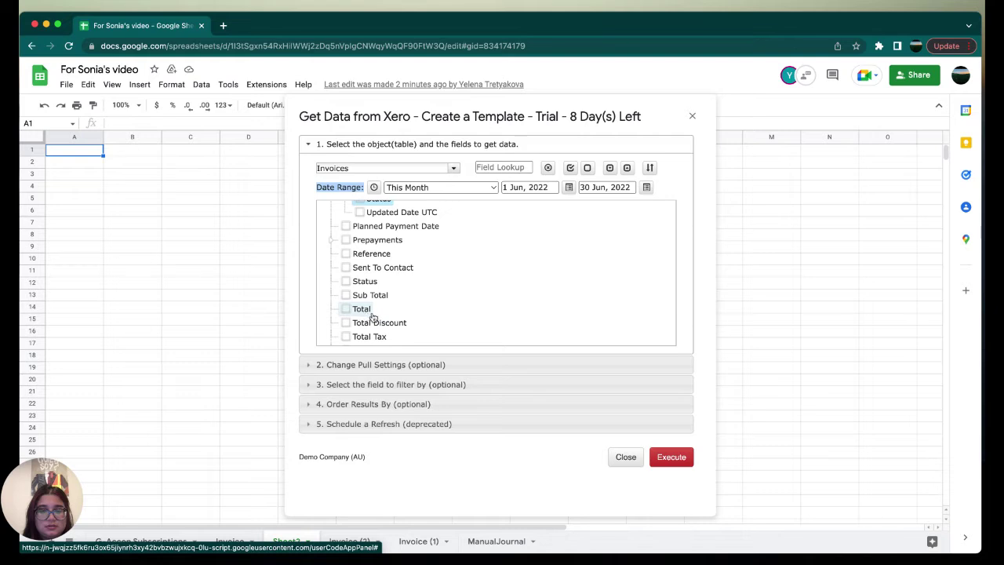
scroll(372, 316, down, 2)
click(364, 304)
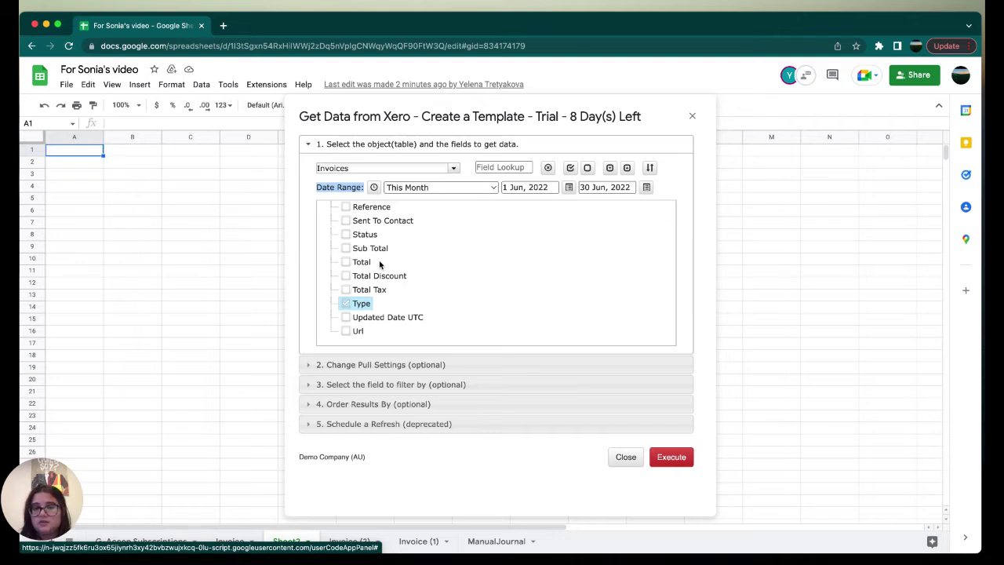
Step: Look over the pull settings and add a filter where Type equals ACCREC
click(465, 365)
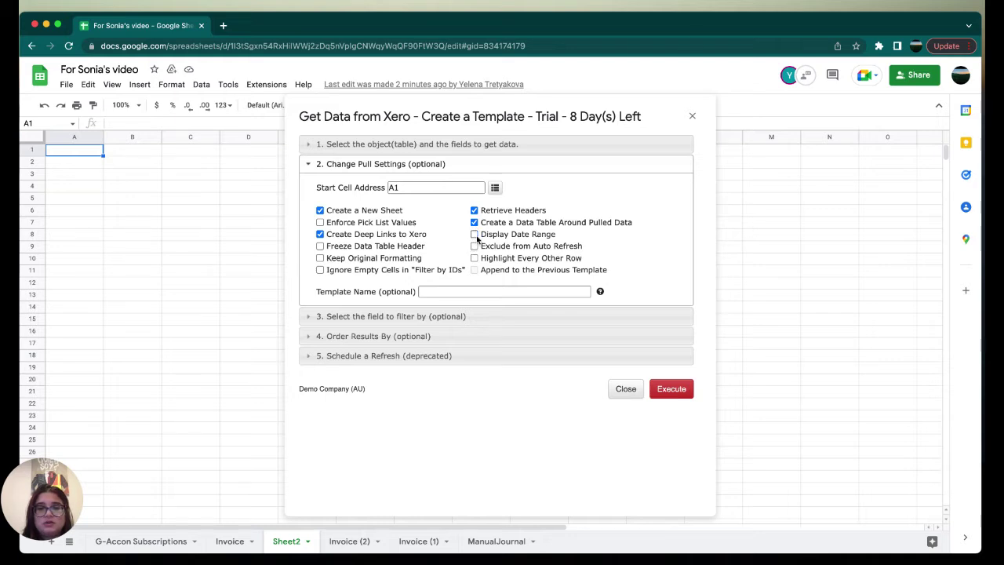
click(459, 318)
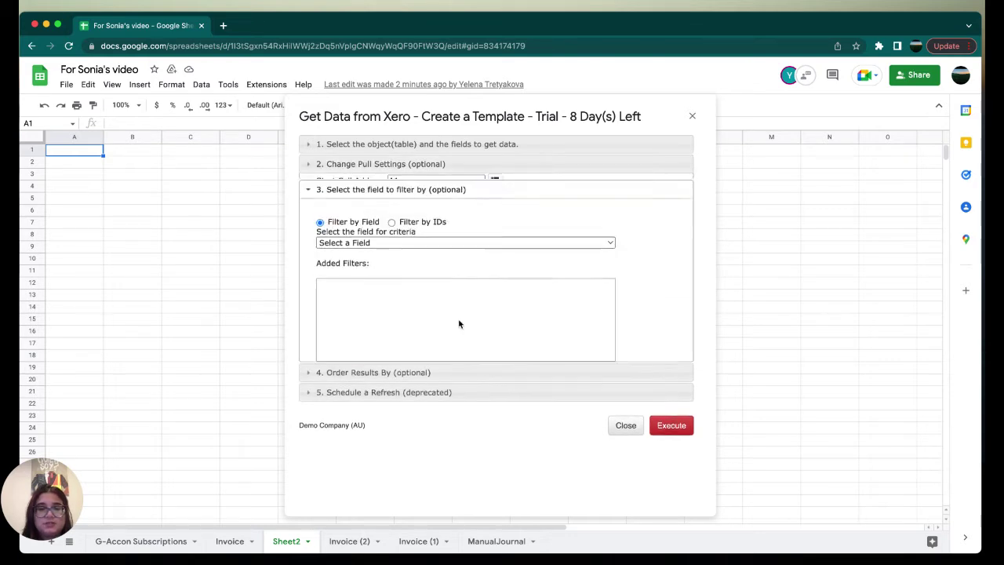
click(440, 236)
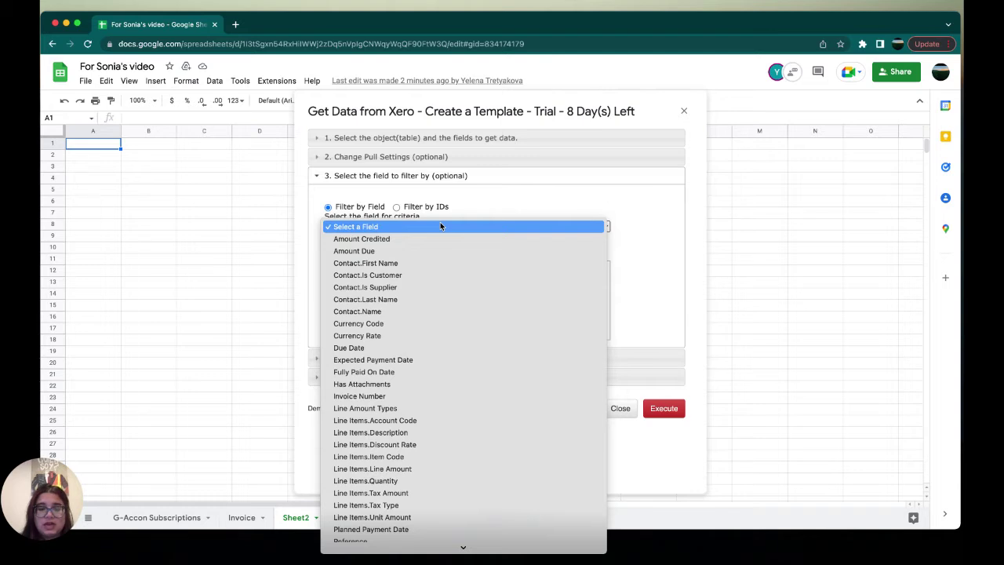
text(type)
key(Return)
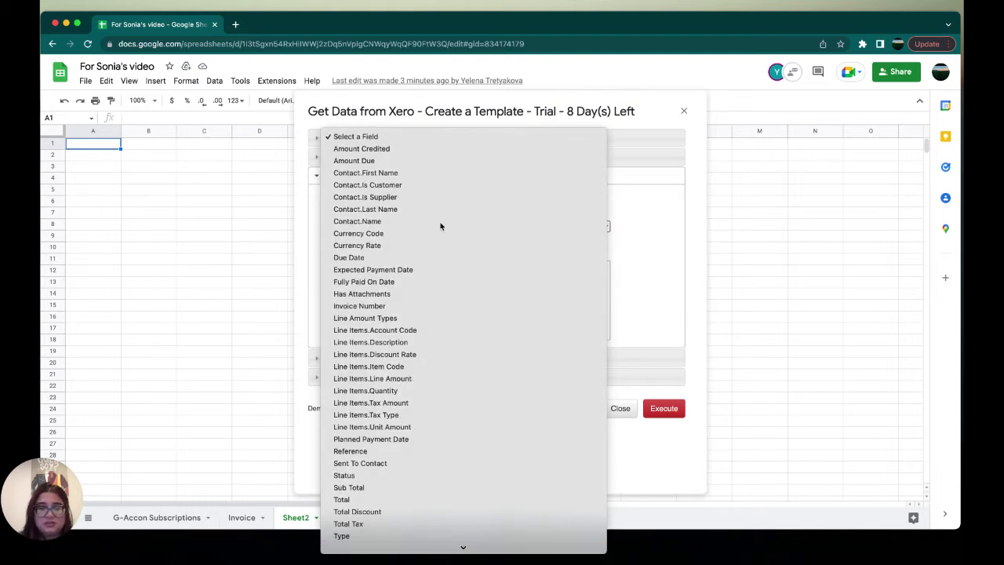
click(443, 250)
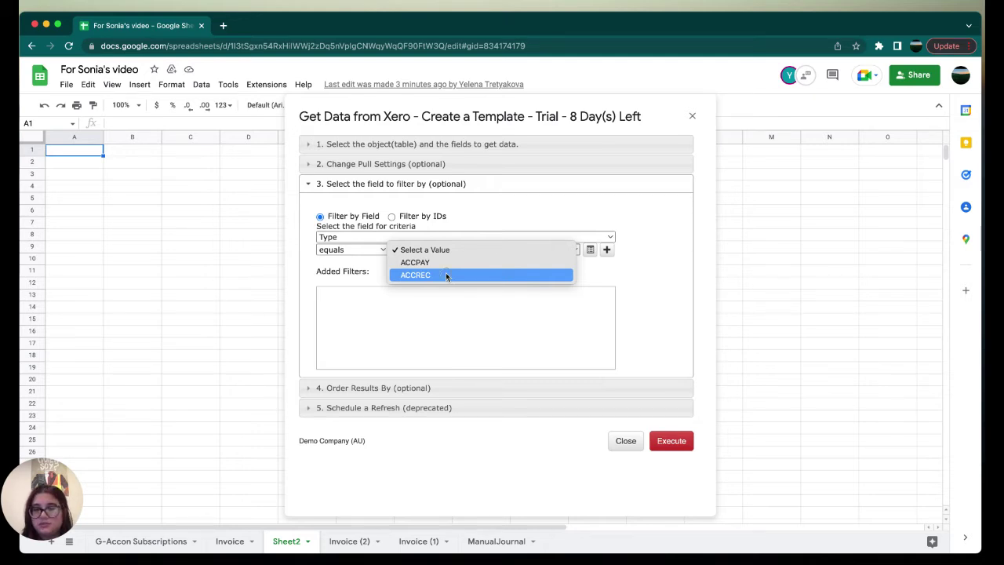
click(447, 275)
click(606, 250)
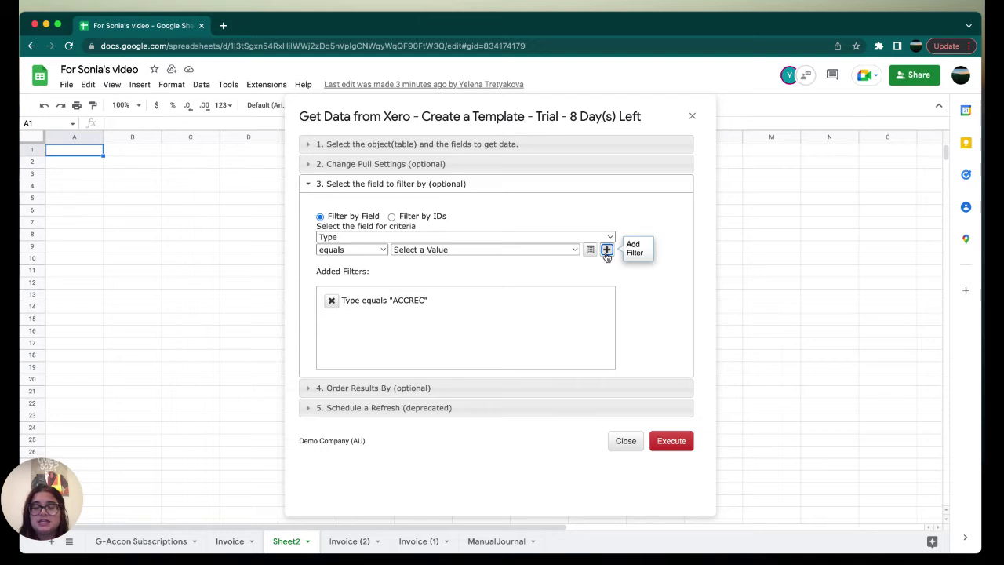
Step: Execute the template to pull the invoices into a new sheet and look over all its columns
click(468, 387)
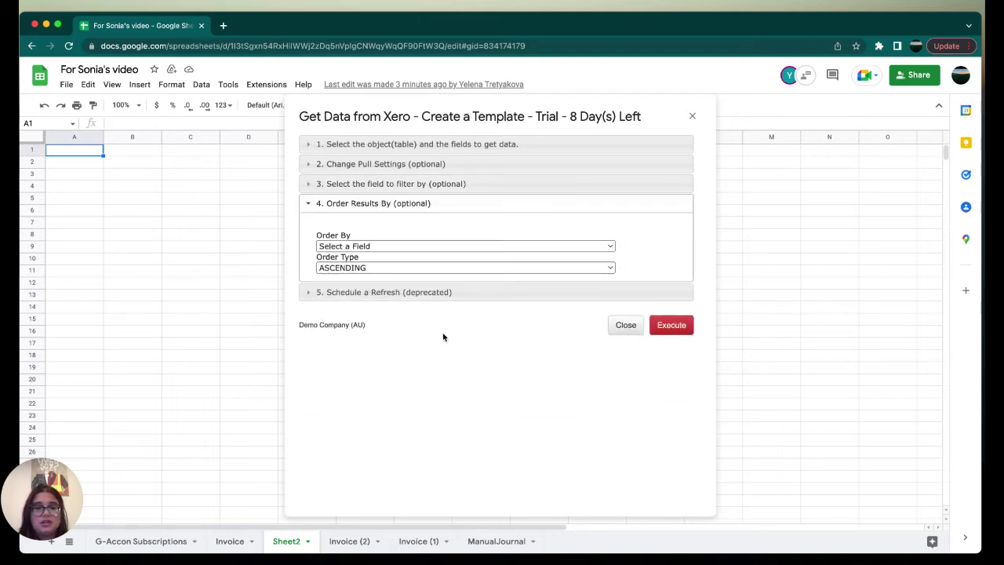
click(430, 294)
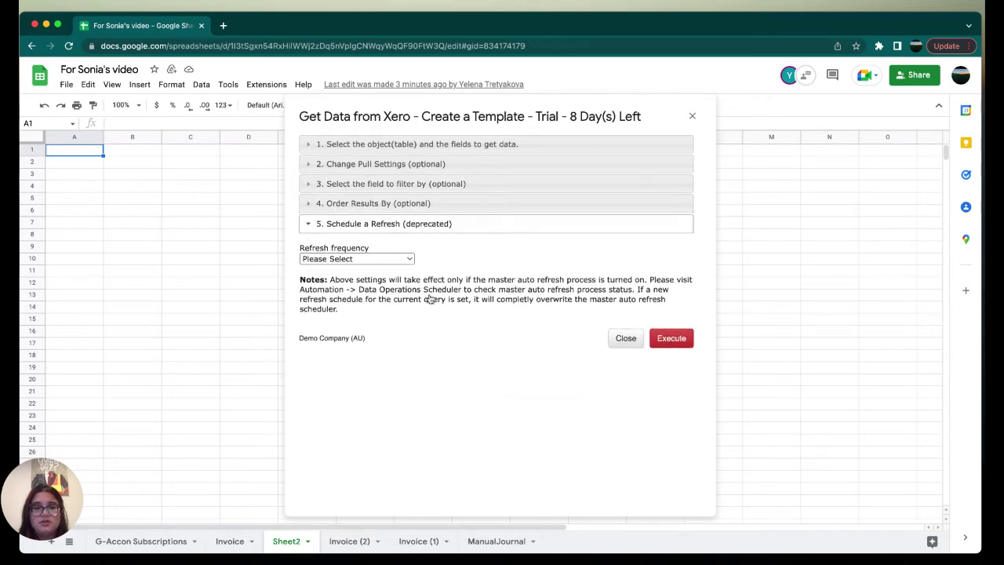
click(668, 338)
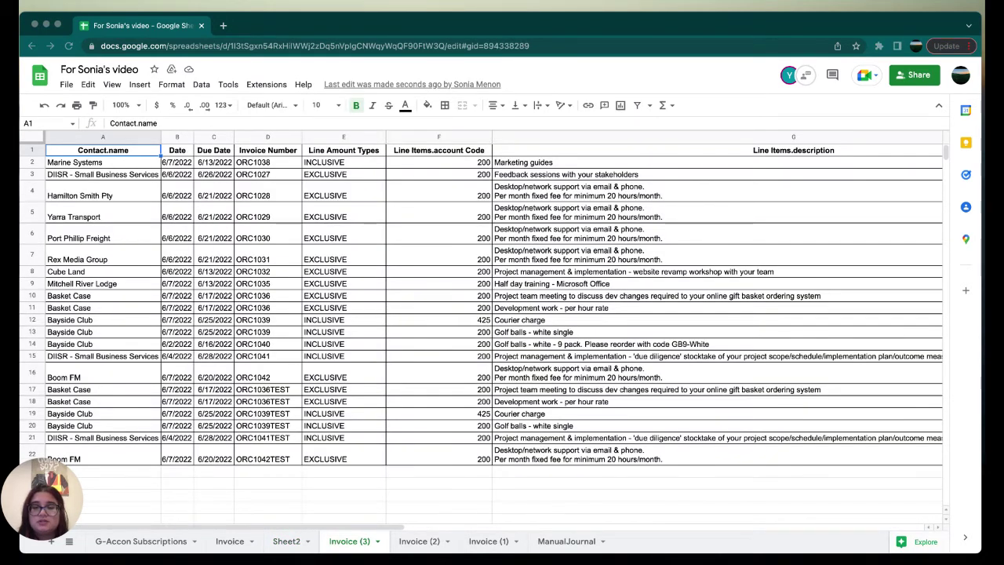
click(674, 497)
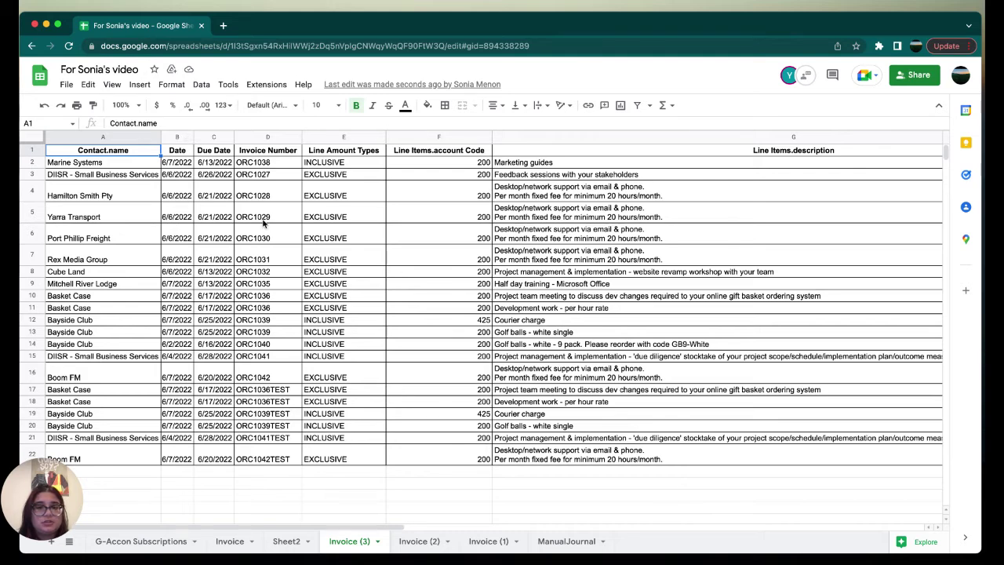
scroll(263, 223, right, 10)
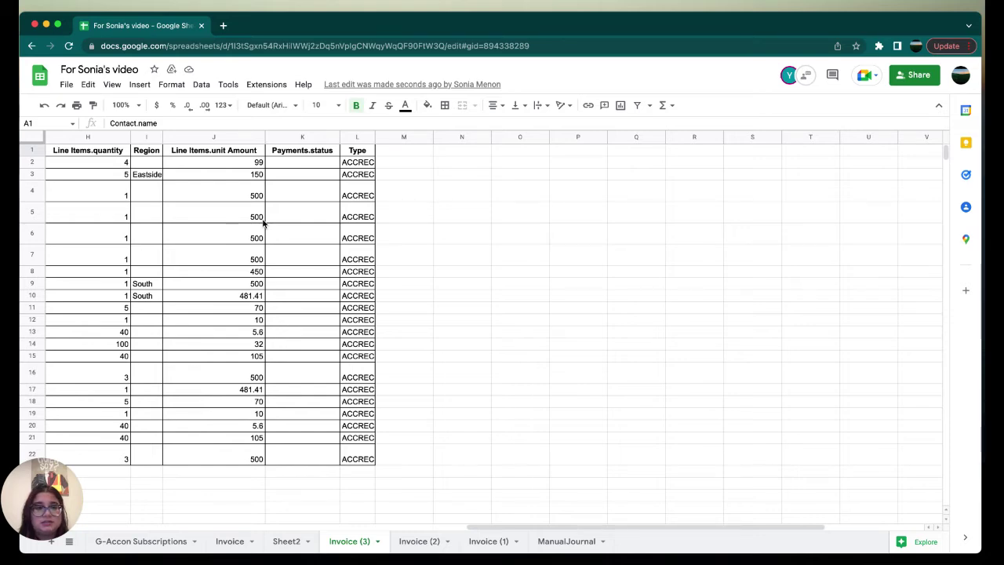
scroll(263, 223, left, 10)
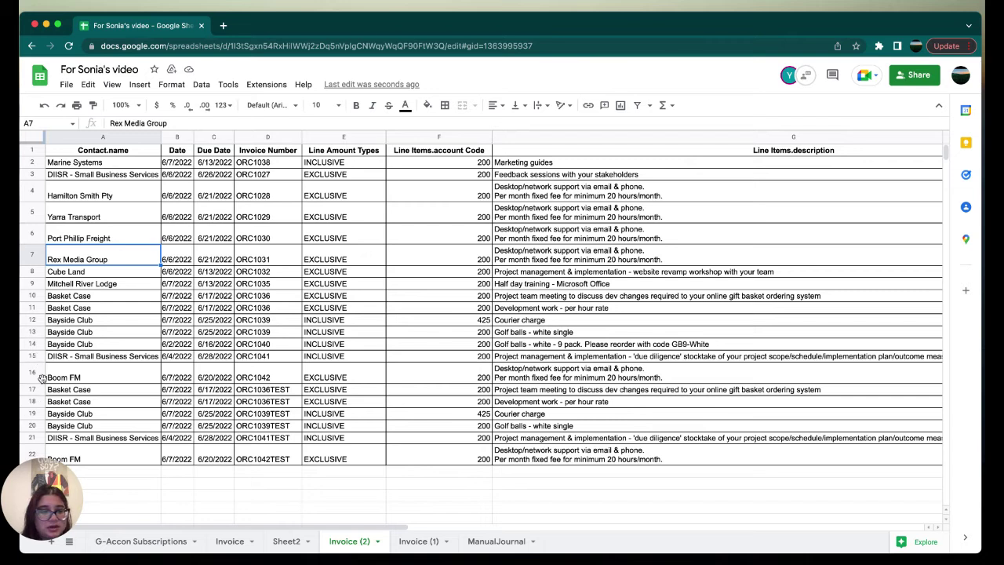
Step: Copy the two ORC1036TEST rows, 17 and 18, over rows 2 and 3 of the Invoice (2) sheet
drag(41, 393, 45, 402)
key(ctrl+c)
drag(40, 162, 43, 173)
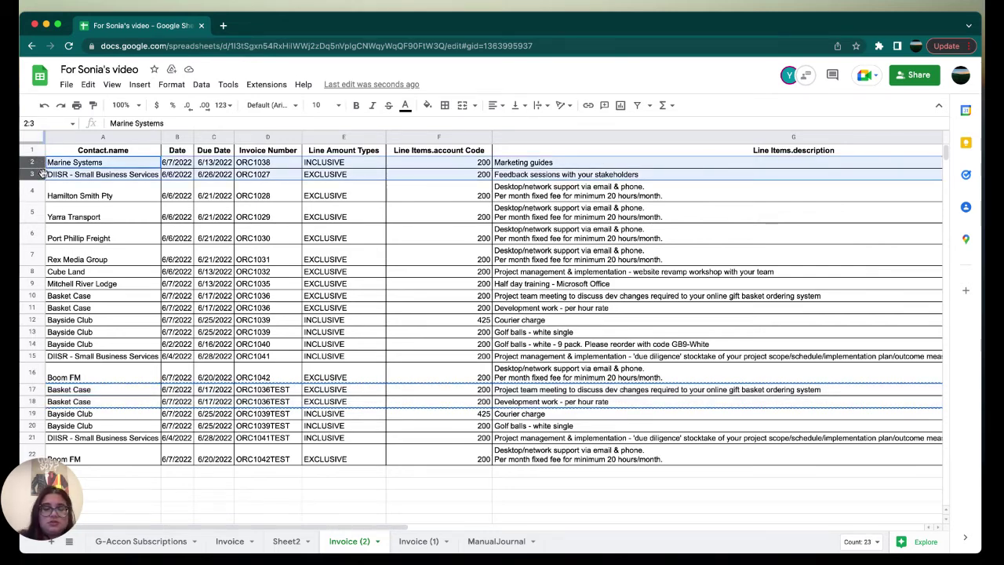
key(ctrl+v)
Step: Clear all invoice data below row 3 and check the remaining two rows across all columns
click(57, 195)
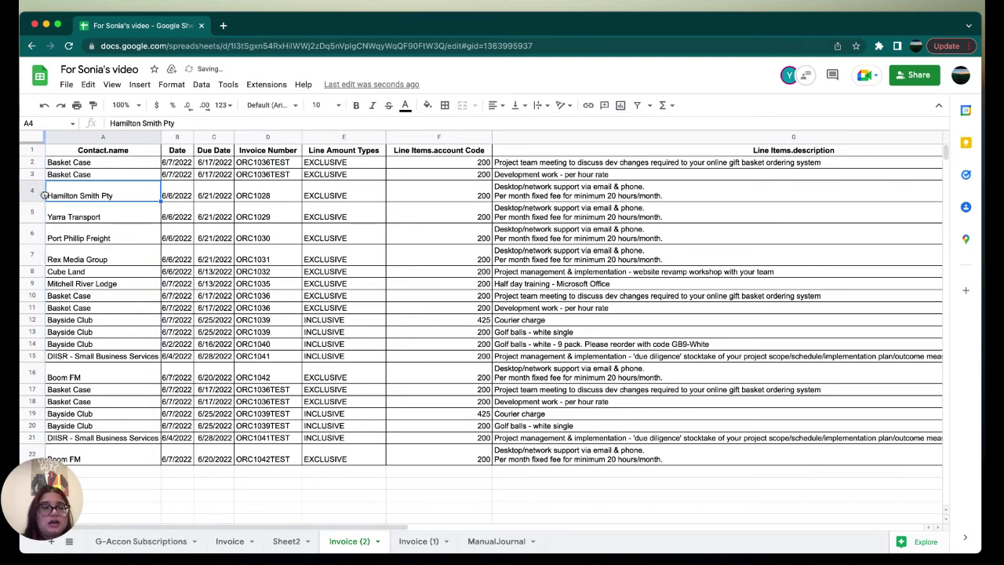
drag(60, 194, 547, 399)
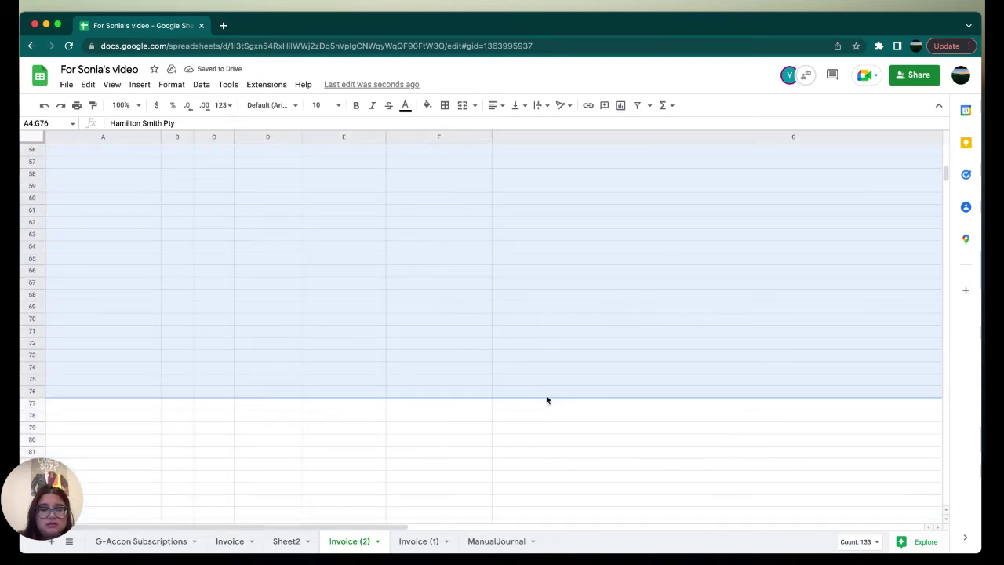
text(\)
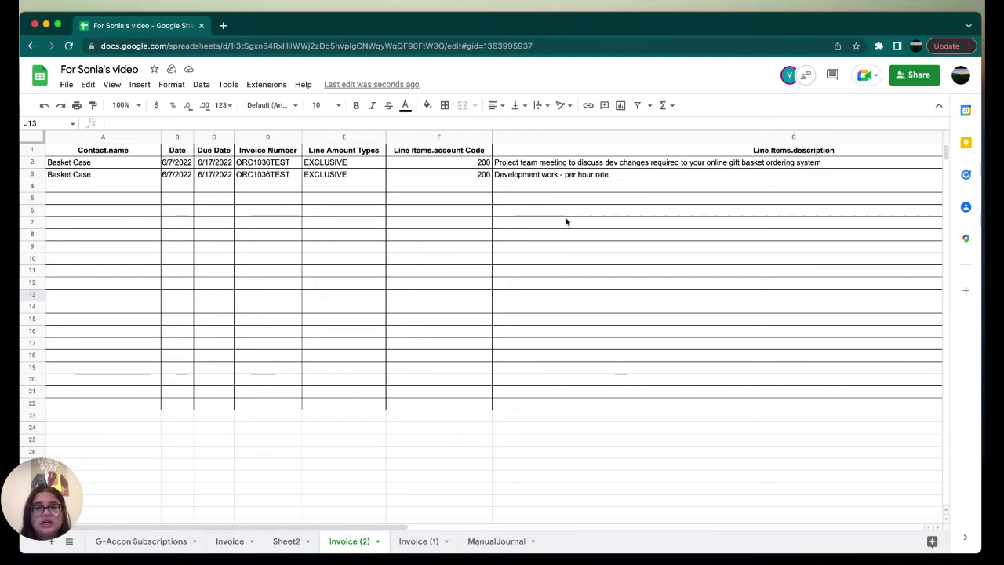
scroll(553, 186, right, 10)
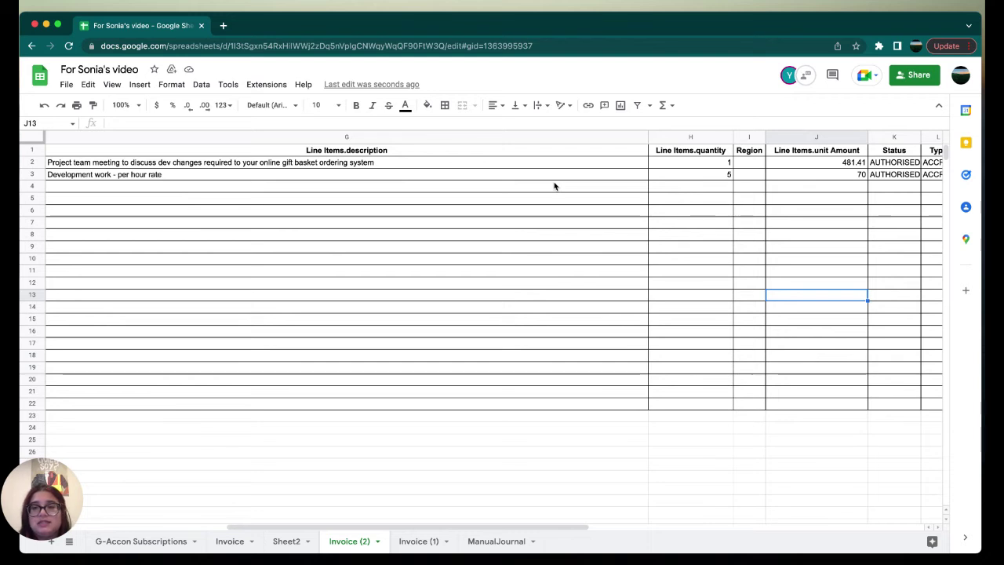
Step: Examine the Status and Type columns of the two invoice rows and return to the first columns
scroll(882, 174, right, 10)
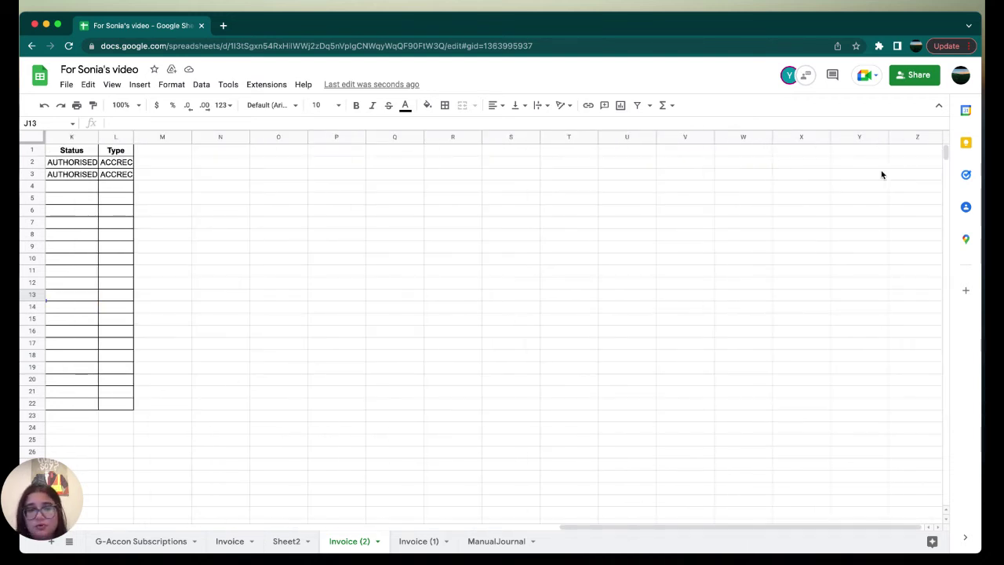
drag(49, 164, 93, 183)
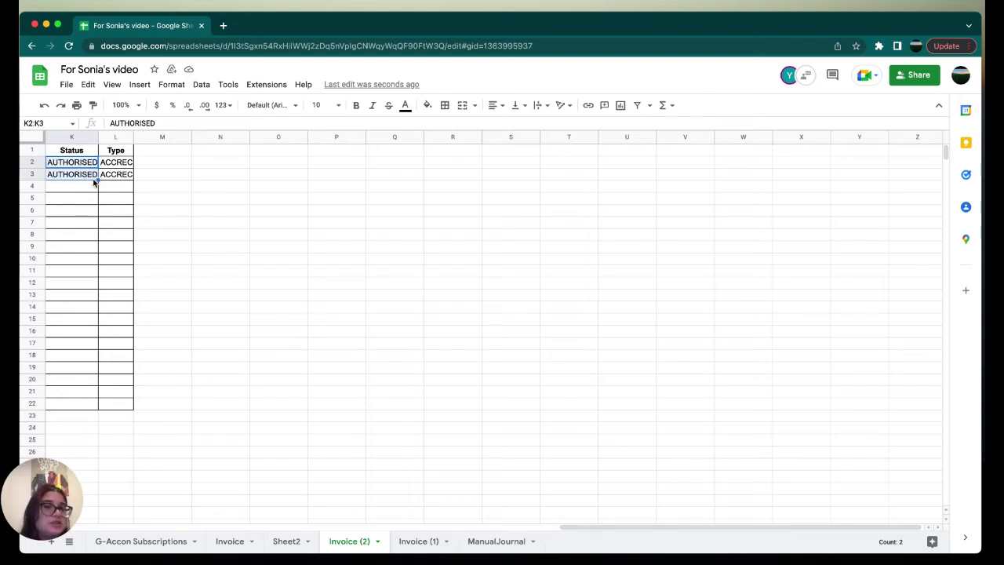
click(194, 250)
scroll(196, 251, left, 10)
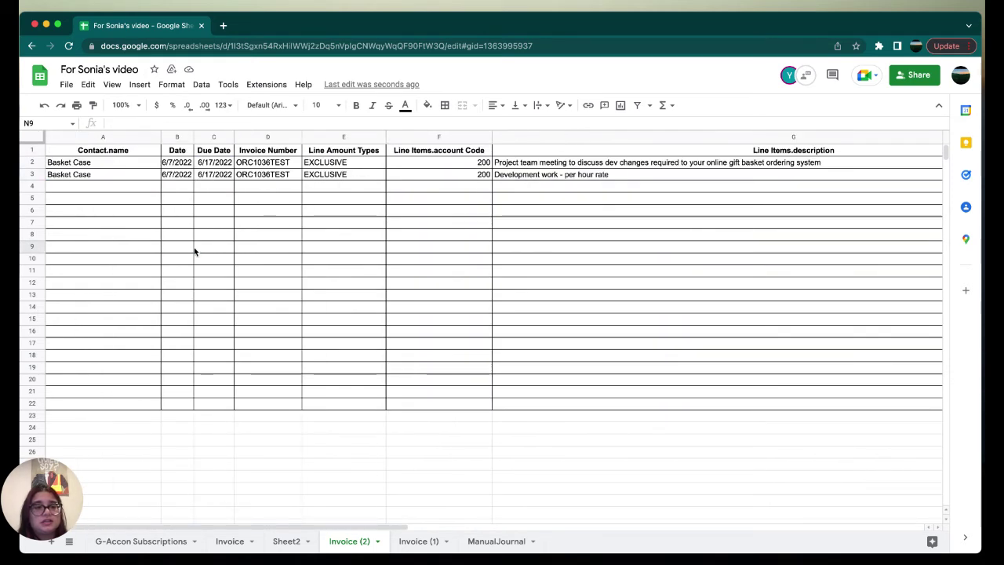
Step: Open the accounting data upload to Demo Company (AU) for rows 2 and 3 and review its row selection, object and operation settings
click(60, 165)
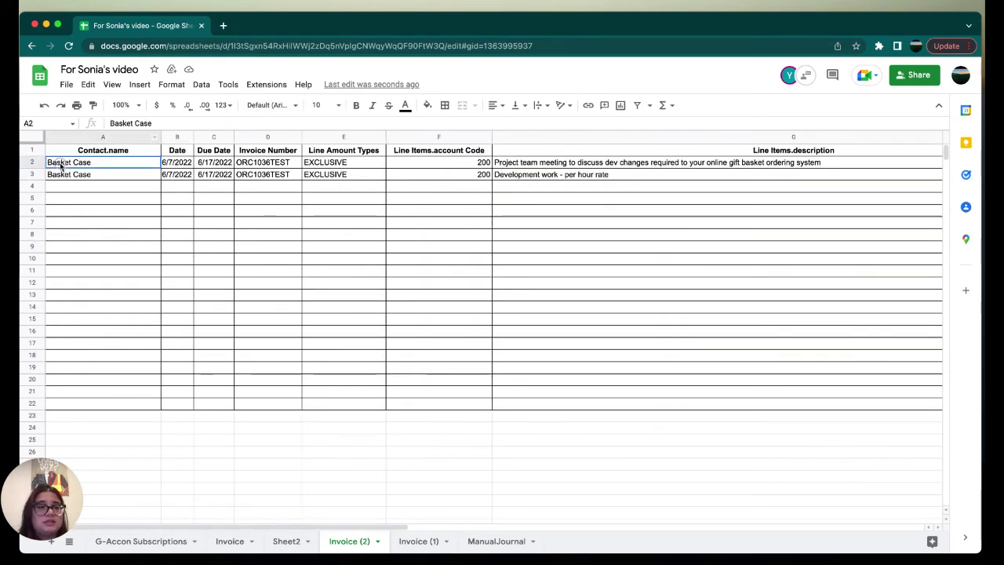
drag(69, 171, 78, 173)
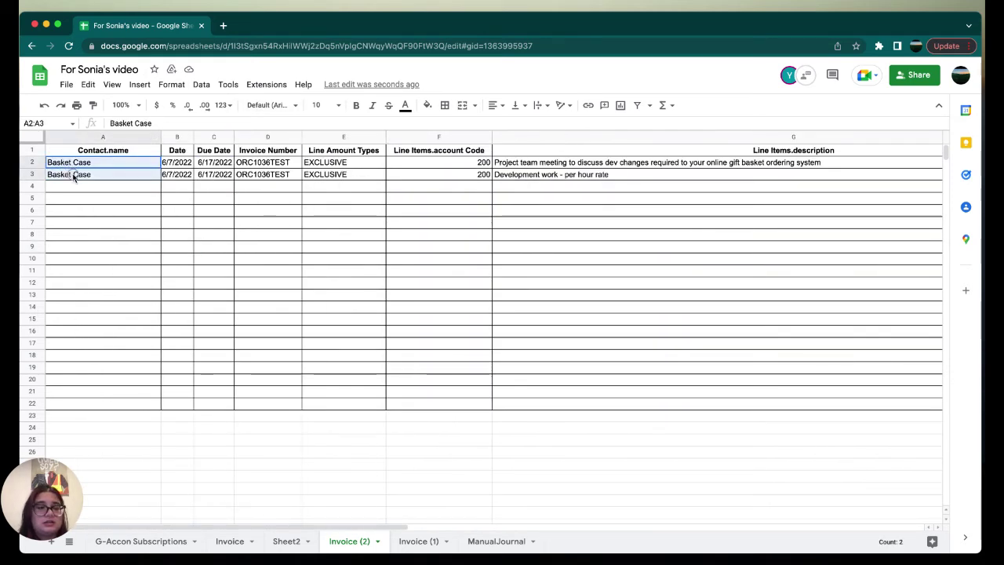
click(258, 85)
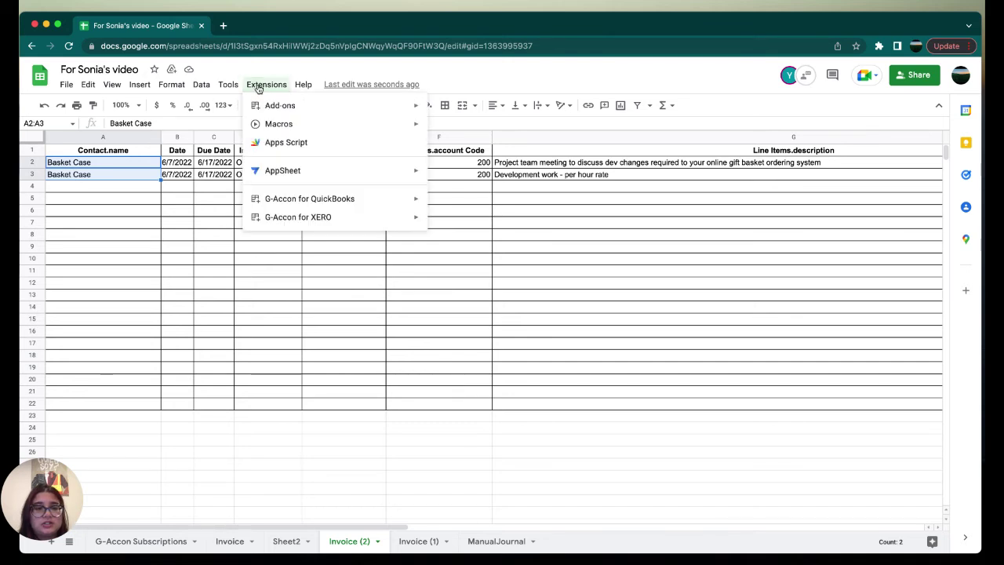
mouse_move(295, 218)
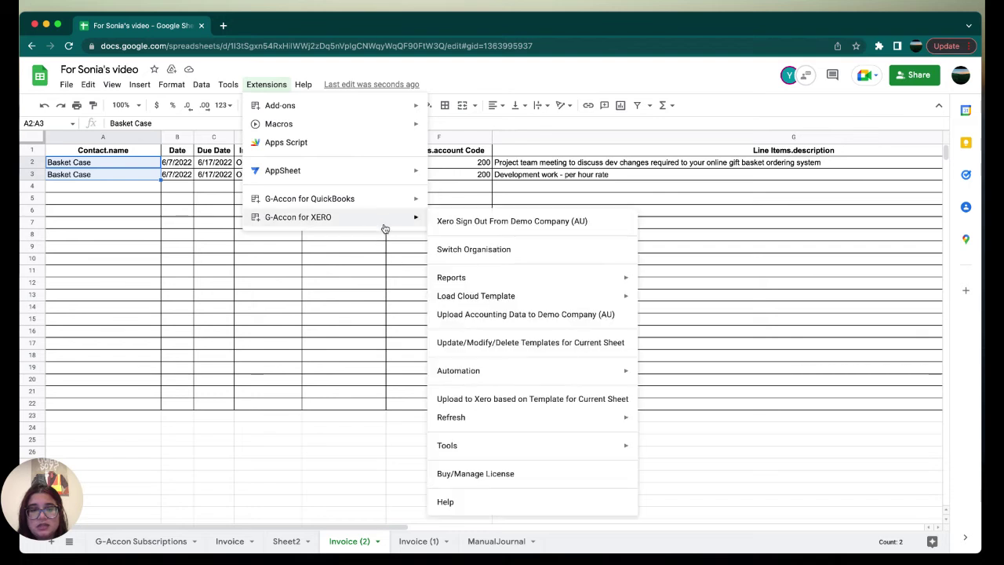
click(464, 312)
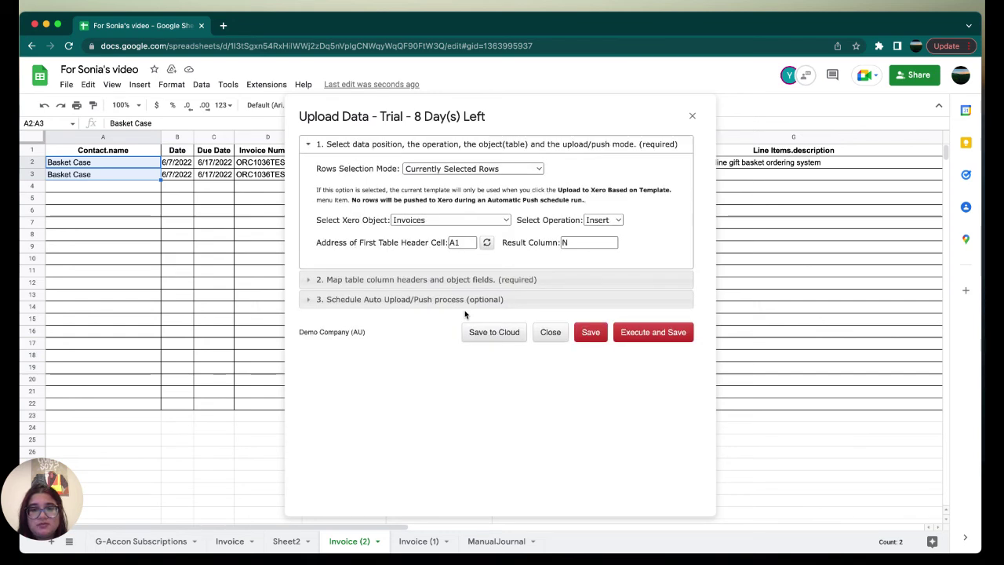
drag(310, 168, 576, 252)
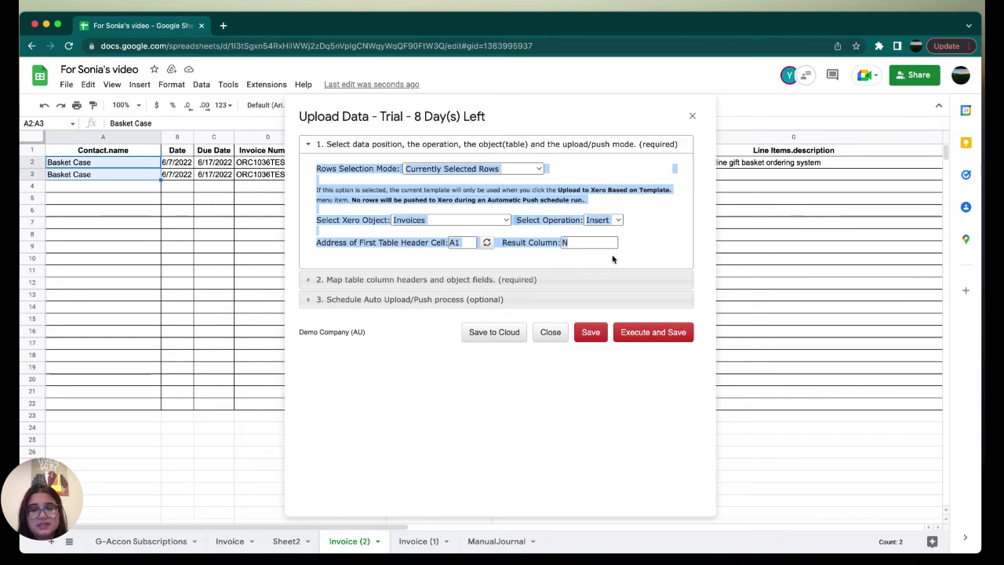
click(614, 259)
Step: Review the required Xero invoice fields and the spreadsheet column mappings for the upload
click(610, 279)
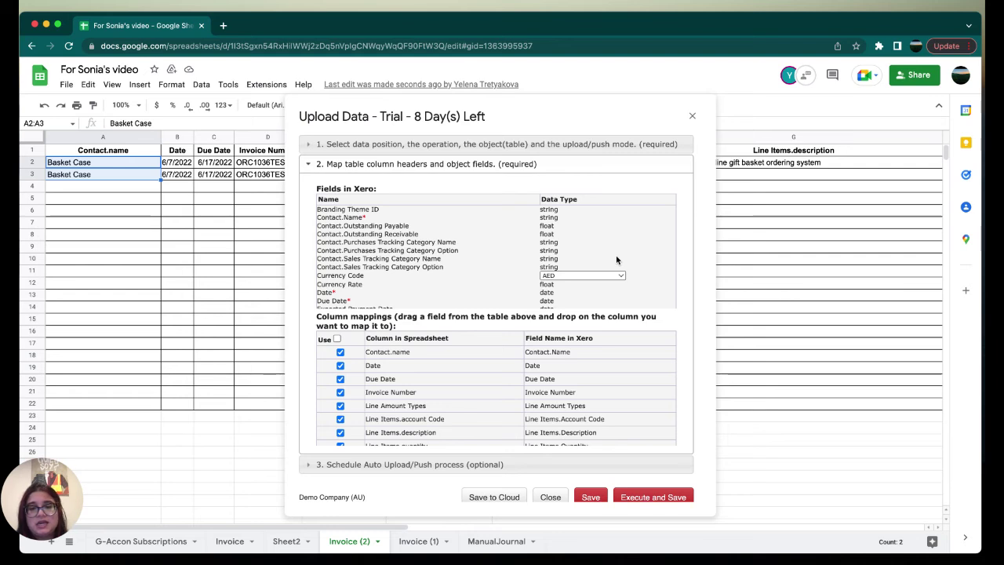
scroll(616, 260, down, 5)
scroll(617, 260, down, 3)
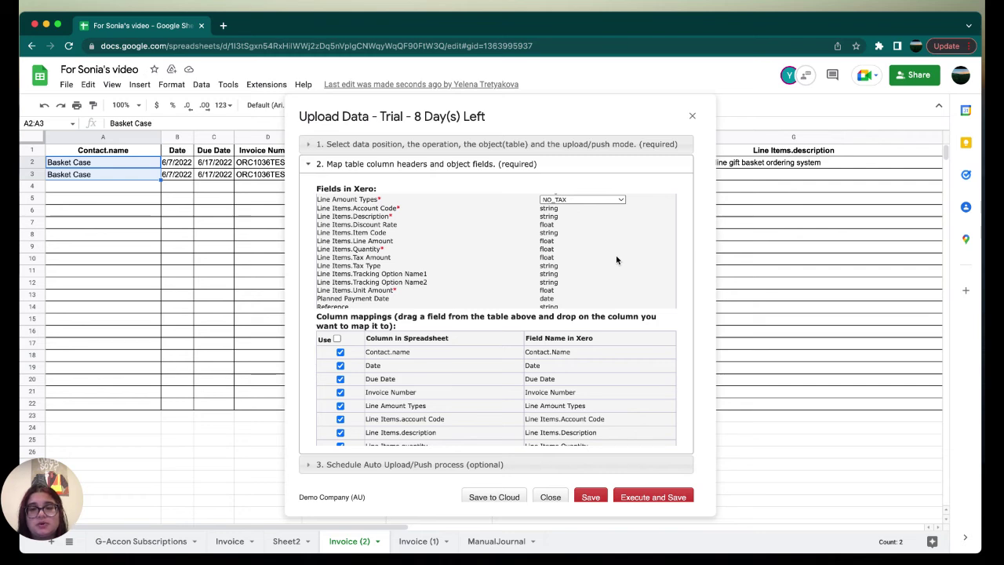
scroll(616, 255, down, 3)
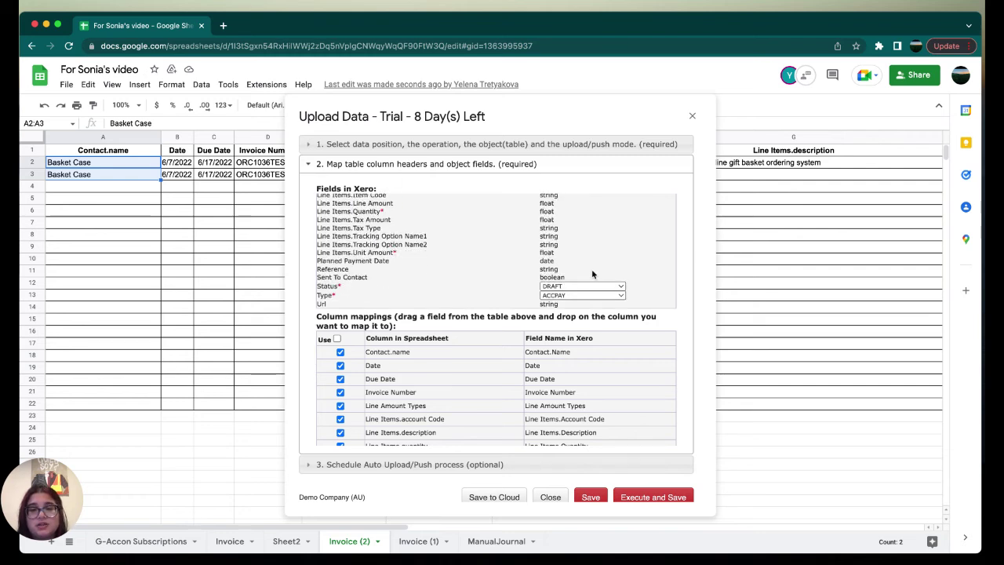
scroll(478, 358, down, 3)
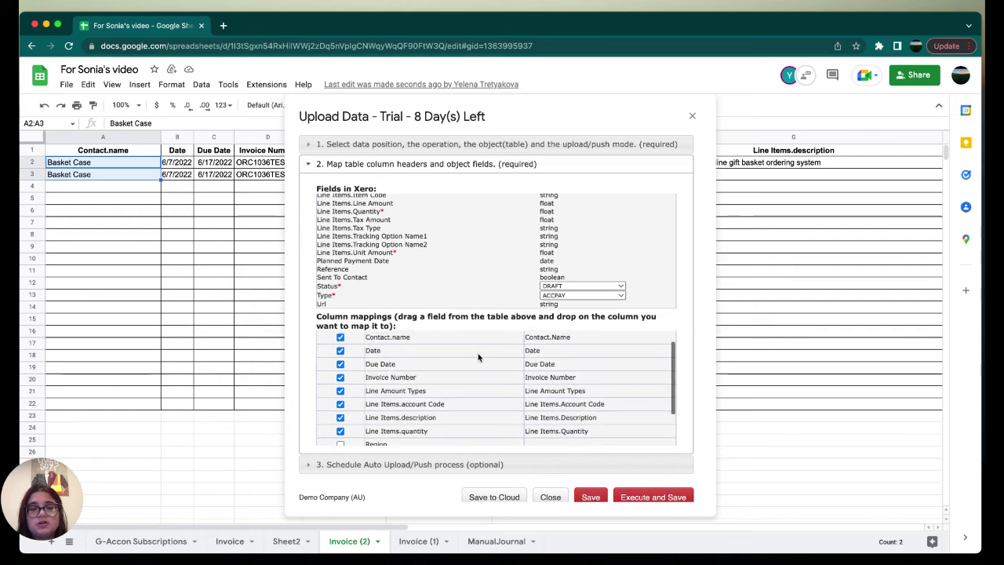
scroll(478, 357, up, 5)
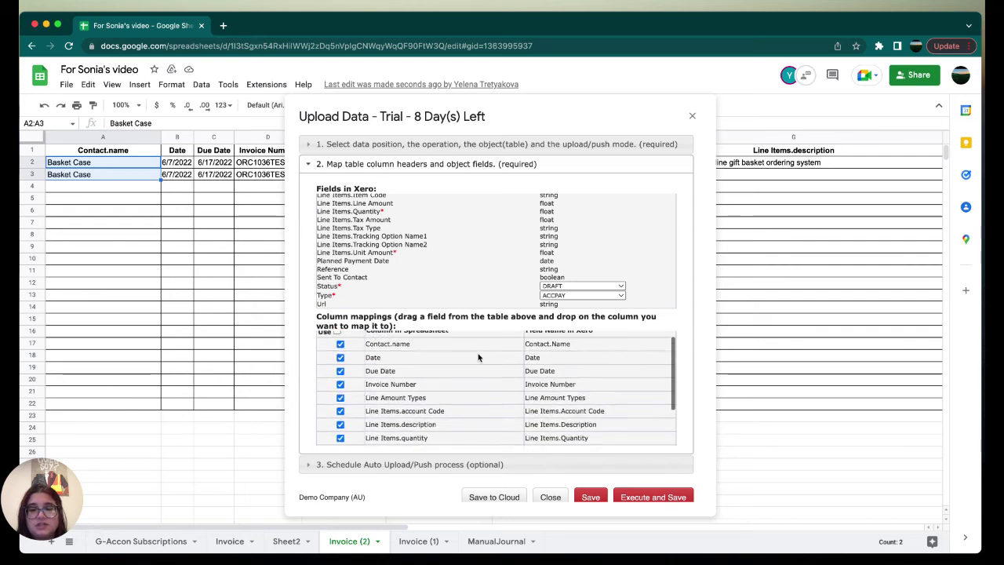
Step: Execute and save the invoice upload, and check the result columns beside the data in the Invoice sheet
click(473, 468)
click(661, 377)
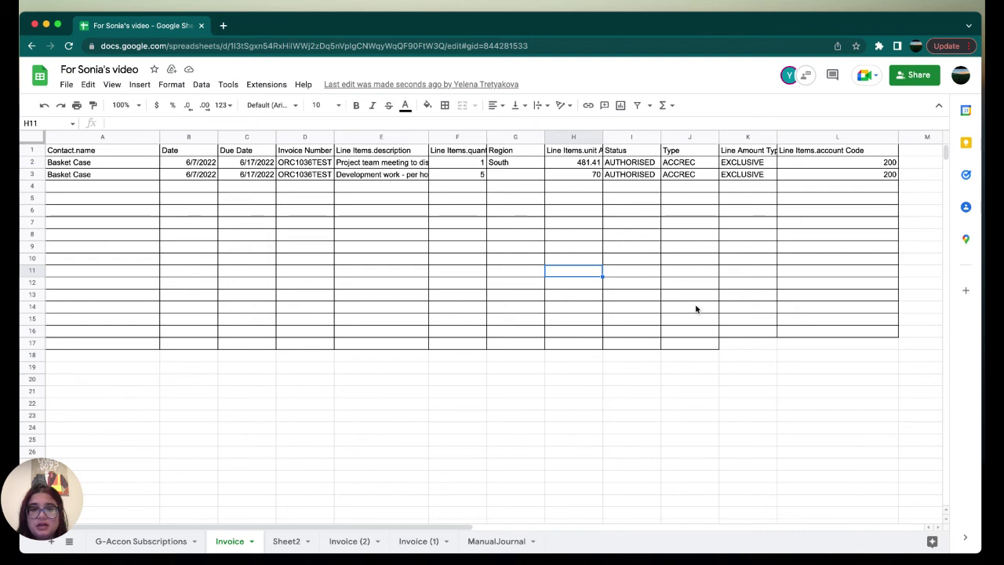
click(706, 381)
scroll(705, 382, right, 10)
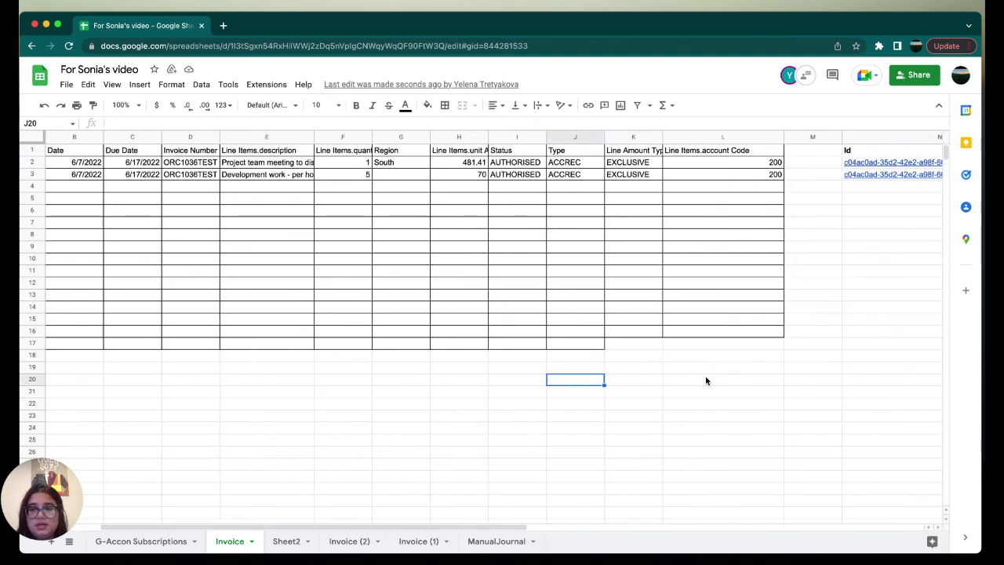
scroll(706, 381, right, 3)
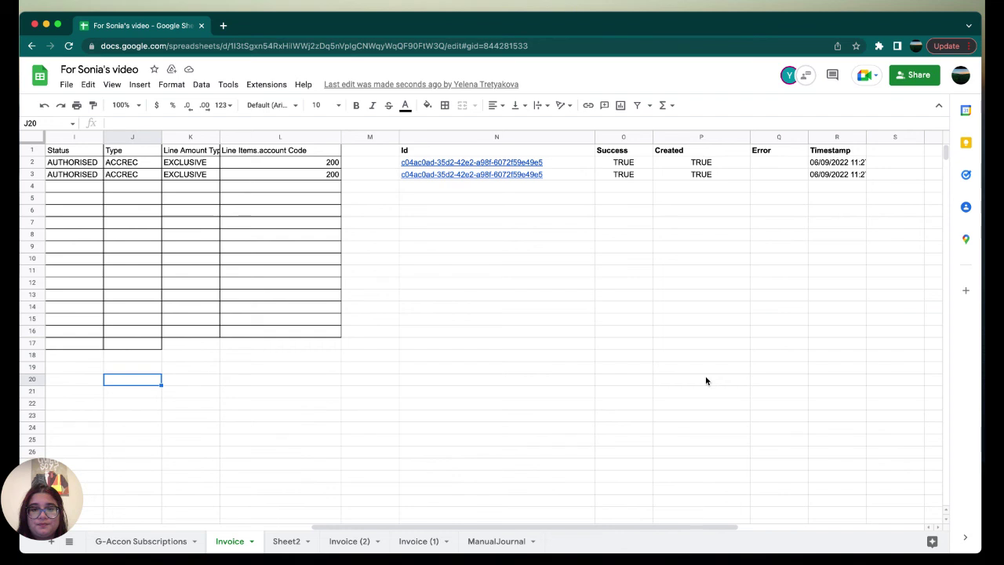
Step: Open the uploaded invoice in Xero from the Id link in row 2 and review its details, line items and totals
mouse_move(536, 176)
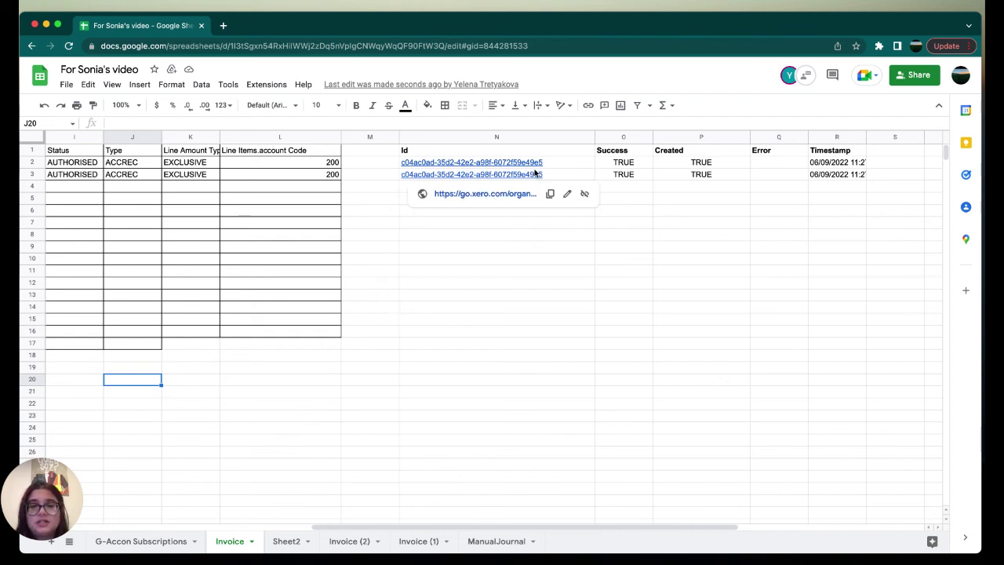
click(530, 165)
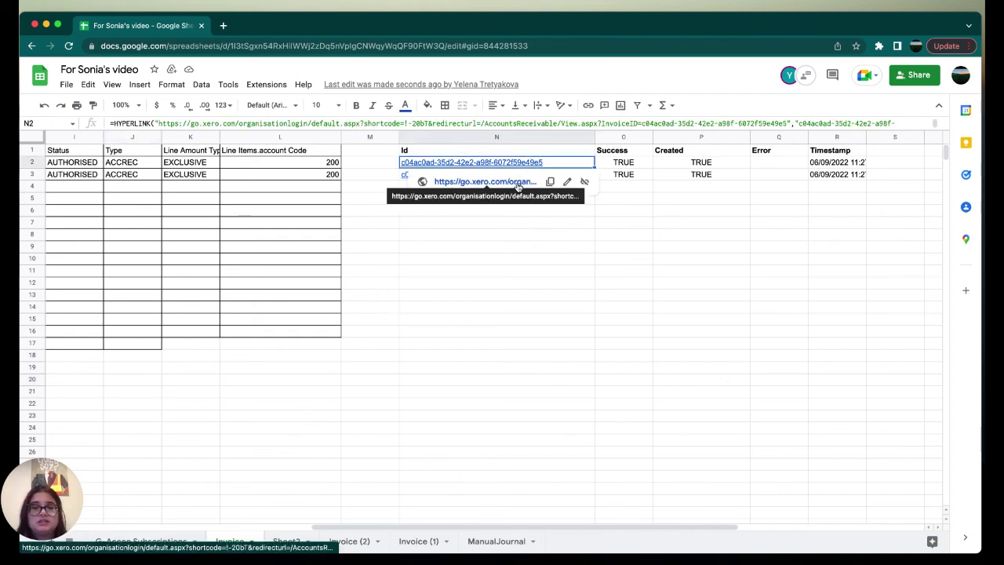
click(517, 183)
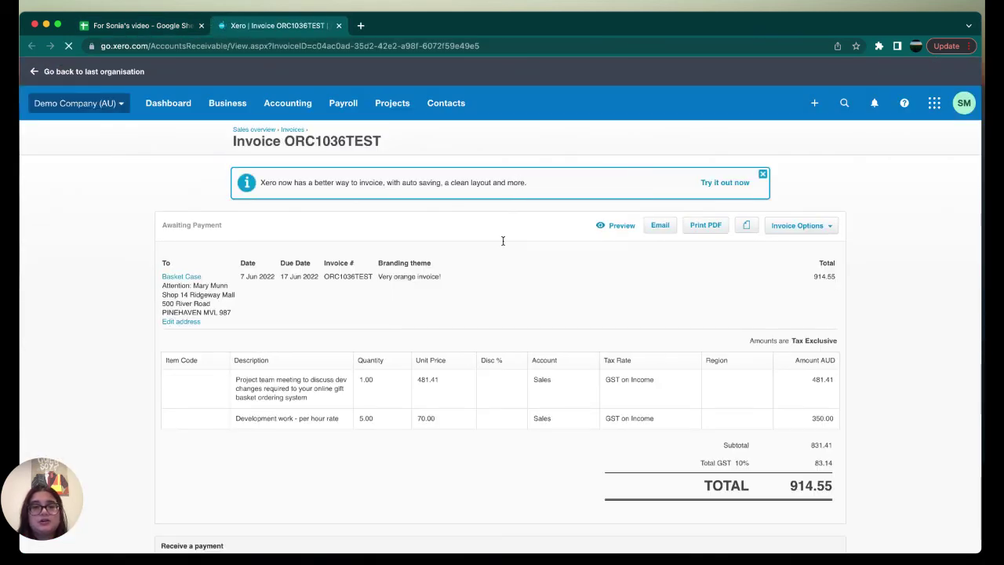
drag(171, 250, 821, 488)
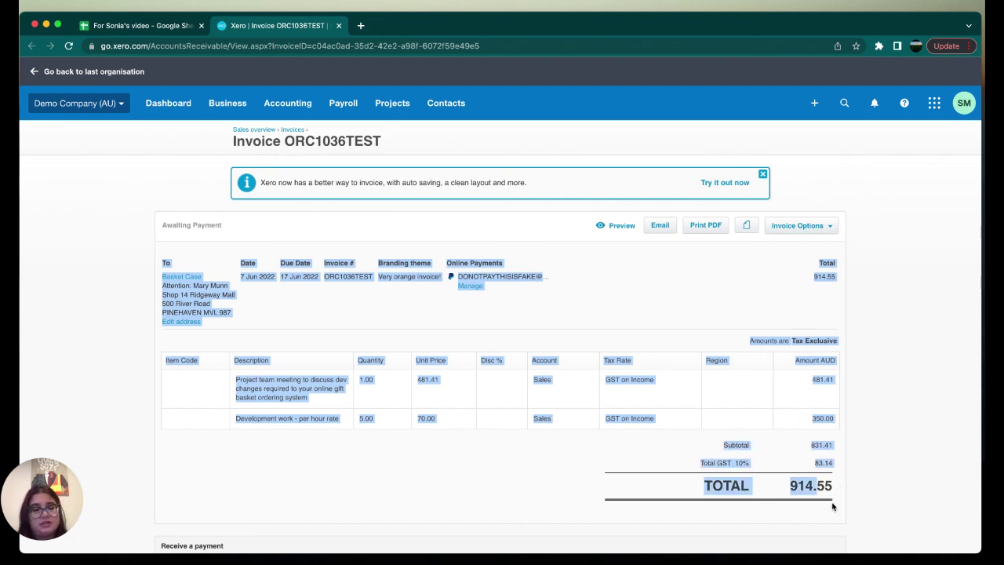
click(202, 560)
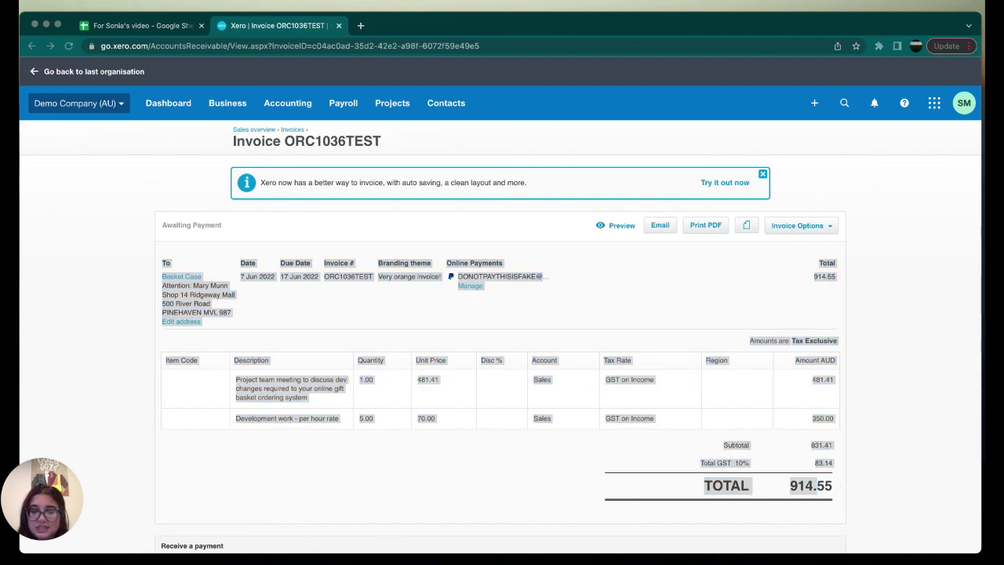